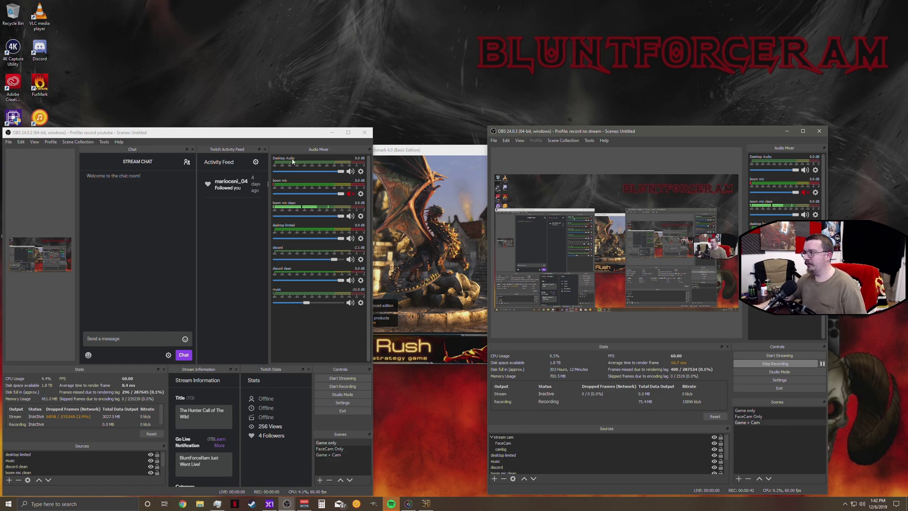
# Check the clock, temperature and usage graphs of both GPUs in Precision X1 and move its window clear of the OBS windows.
pyautogui.click(504, 274)
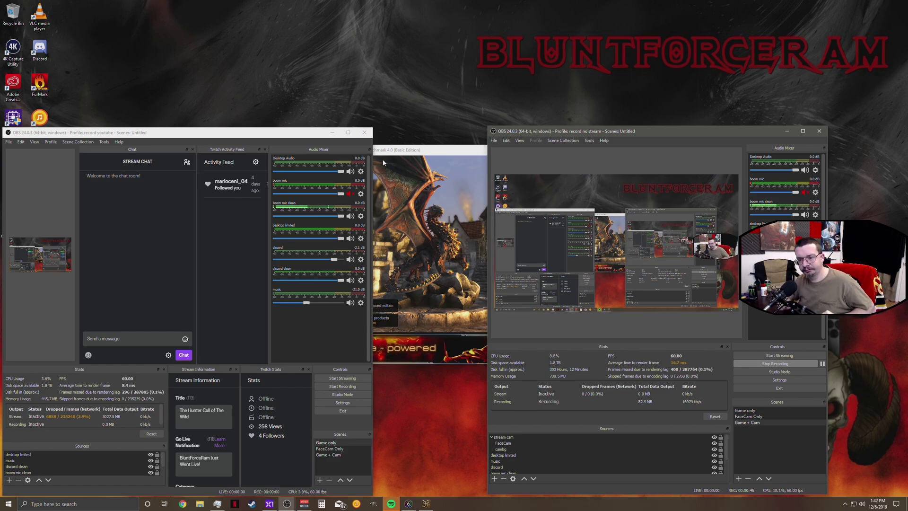
pyautogui.click(345, 136)
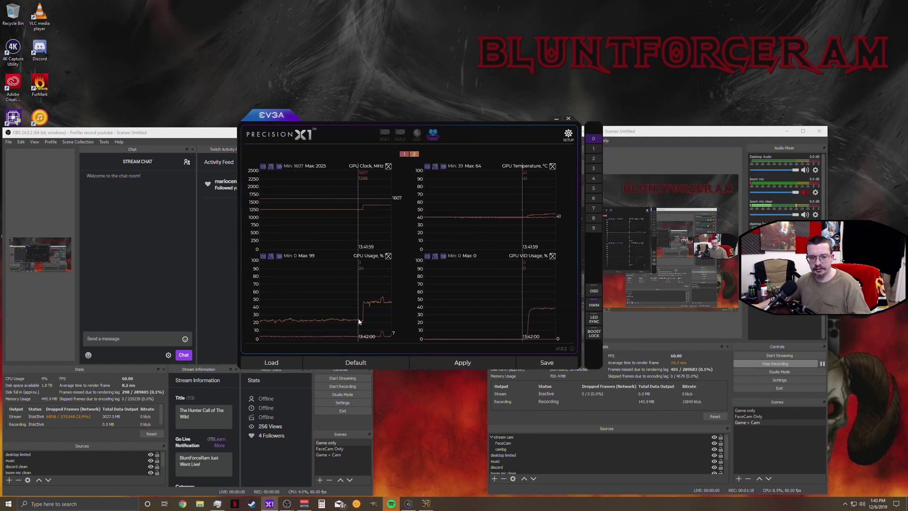
pyautogui.moveTo(453, 129); pyautogui.dragTo(694, 140)
pyautogui.click(810, 130)
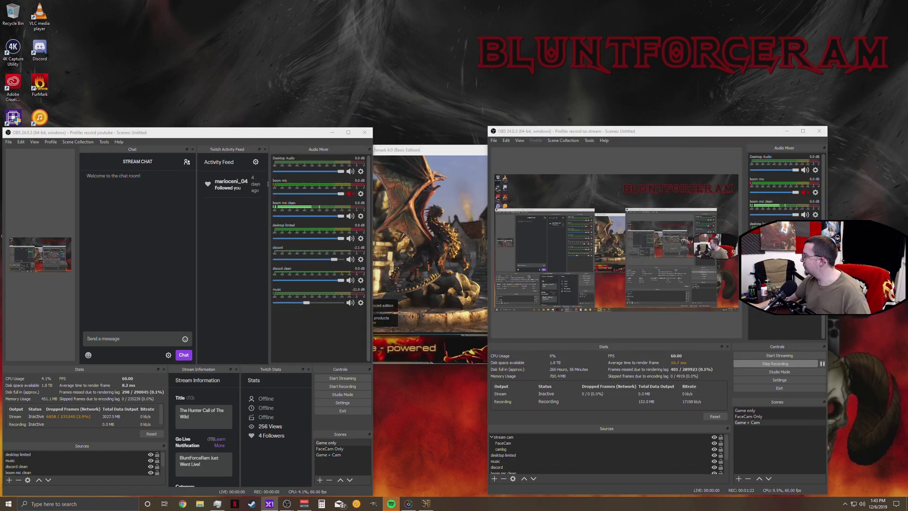
pyautogui.moveTo(580, 155); pyautogui.dragTo(907, 185)
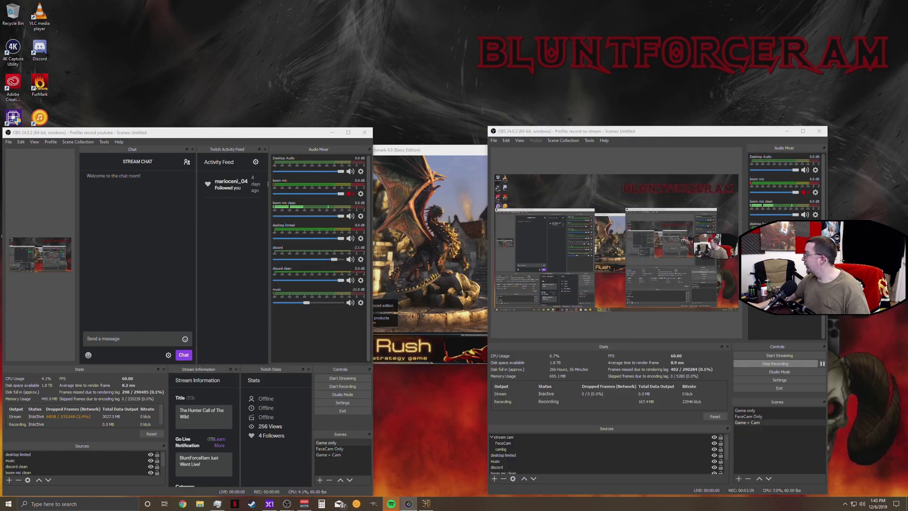
# Examine the GPU 1 and per-core CPU performance graphs in Task Manager, and put its window away.
pyautogui.hotkey('ctrl', 'shift', 'Escape')
pyautogui.moveTo(834, 140); pyautogui.dragTo(456, 111)
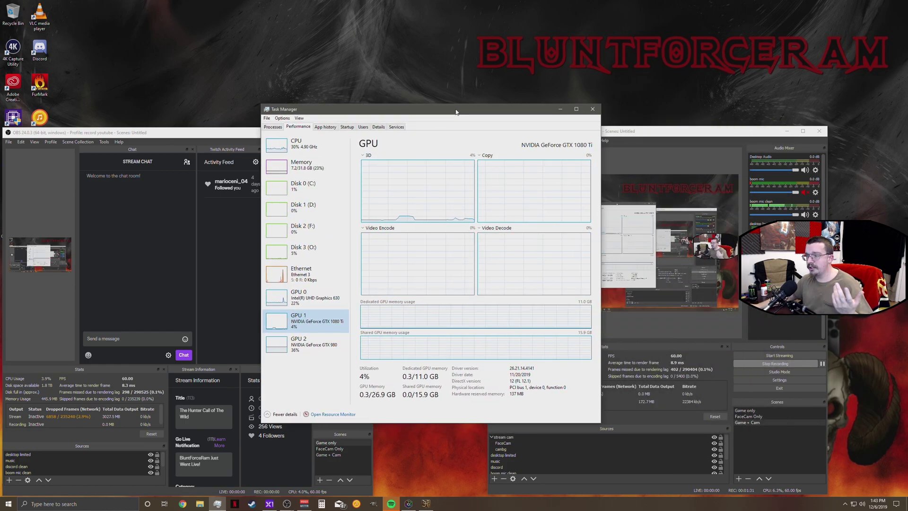
pyautogui.click(296, 143)
pyautogui.click(592, 109)
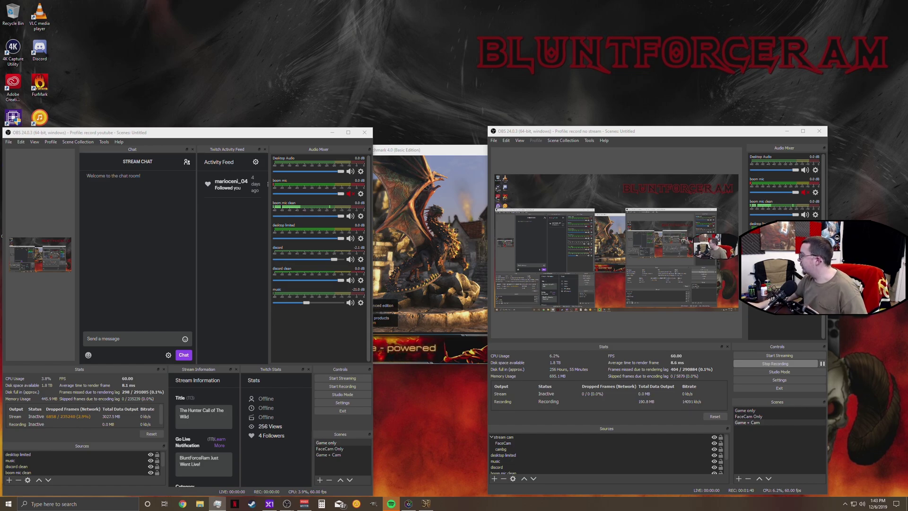
pyautogui.hotkey('ctrl', 'shift', 'Escape')
pyautogui.moveTo(477, 109); pyautogui.dragTo(391, 109)
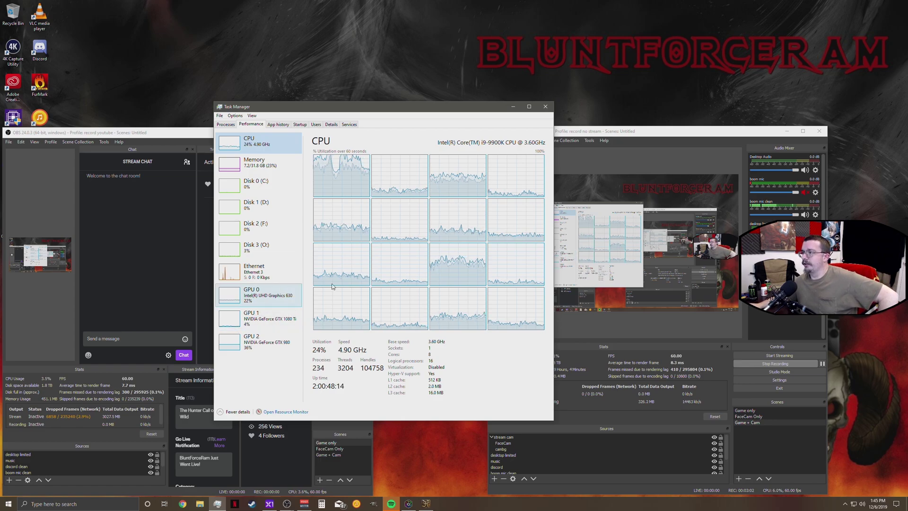
pyautogui.click(217, 503)
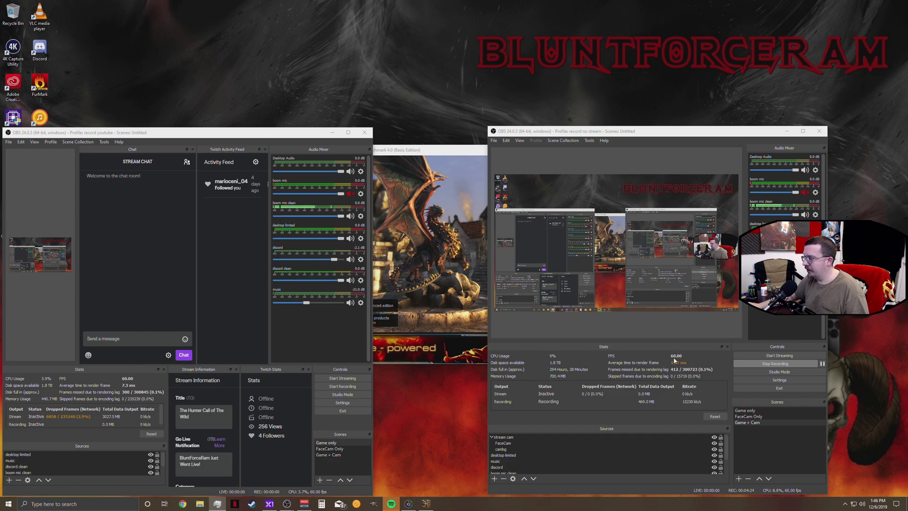
# Run the Unigine Heaven Benchmark and check the GPU load in Precision X1.
pyautogui.click(449, 150)
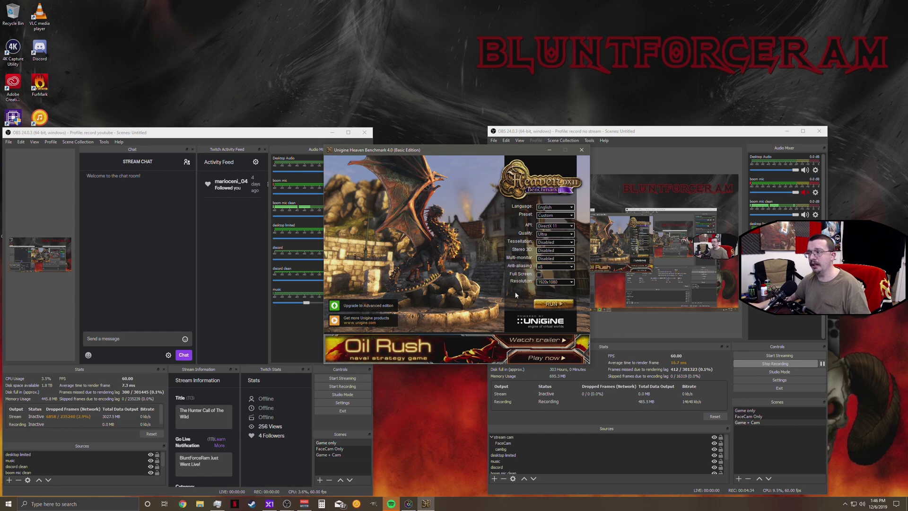
pyautogui.click(549, 304)
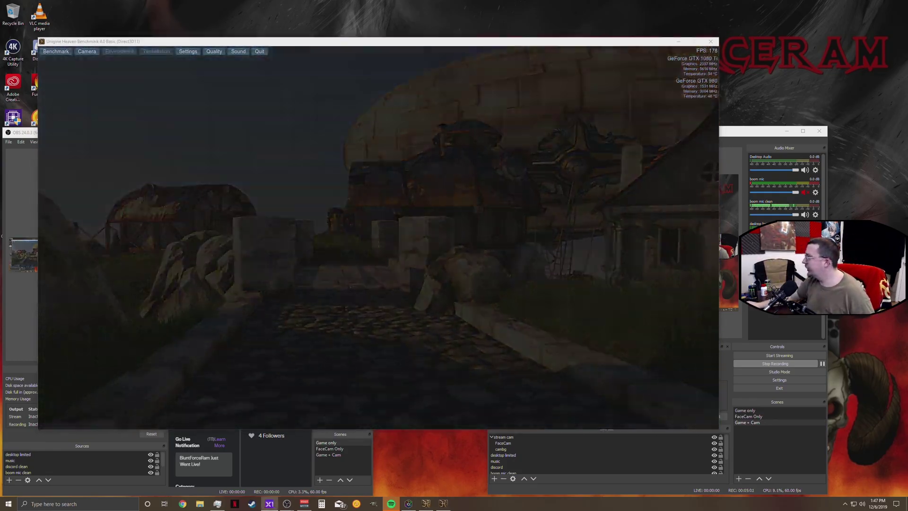
pyautogui.click(269, 503)
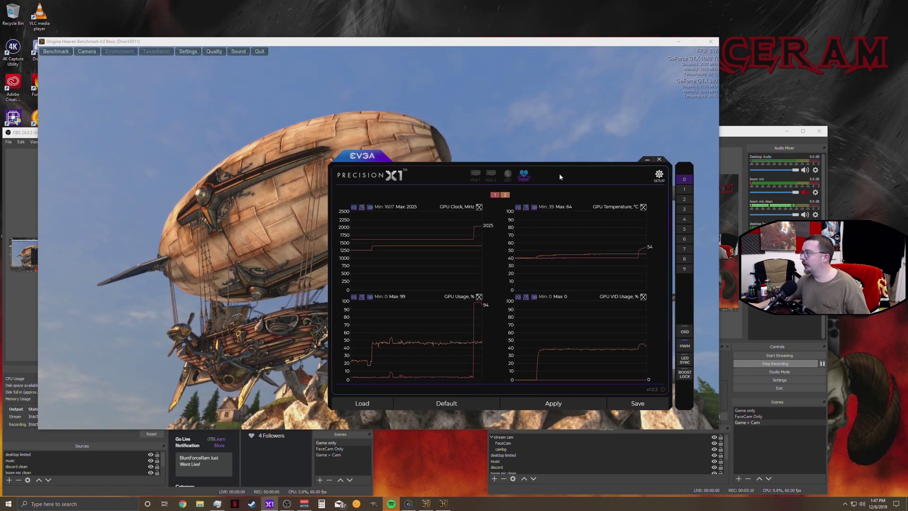
pyautogui.hotkey('alt', 'Tab')
# Bring both OBS windows to the front and start streaming in bandwidth test mode from the "record youtube" profile.
pyautogui.click(741, 135)
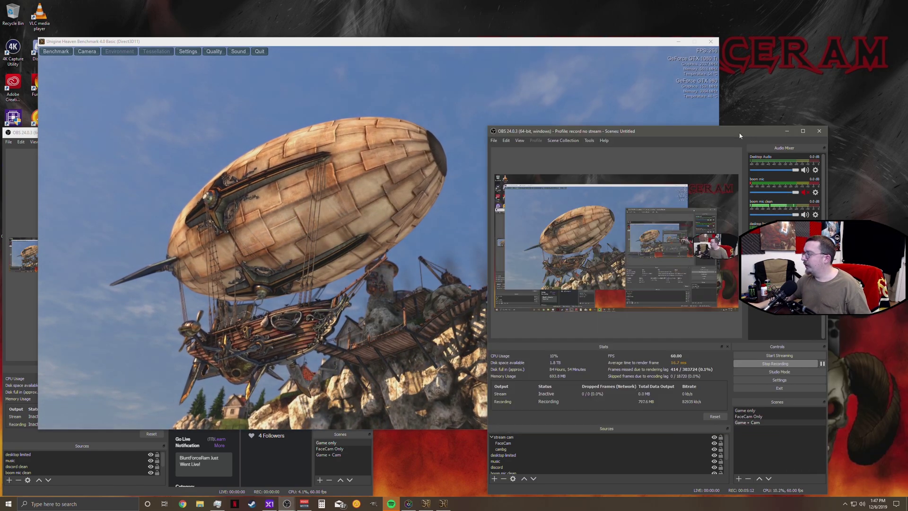
pyautogui.click(25, 137)
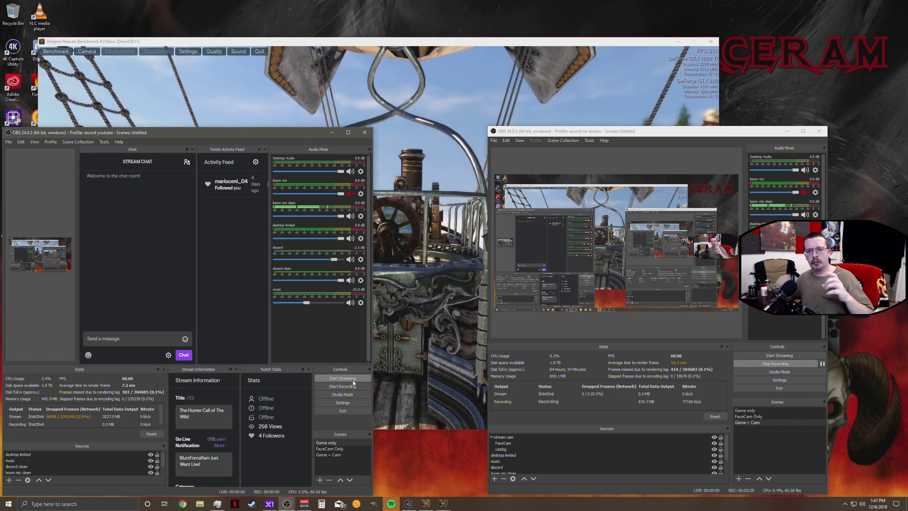
pyautogui.click(353, 379)
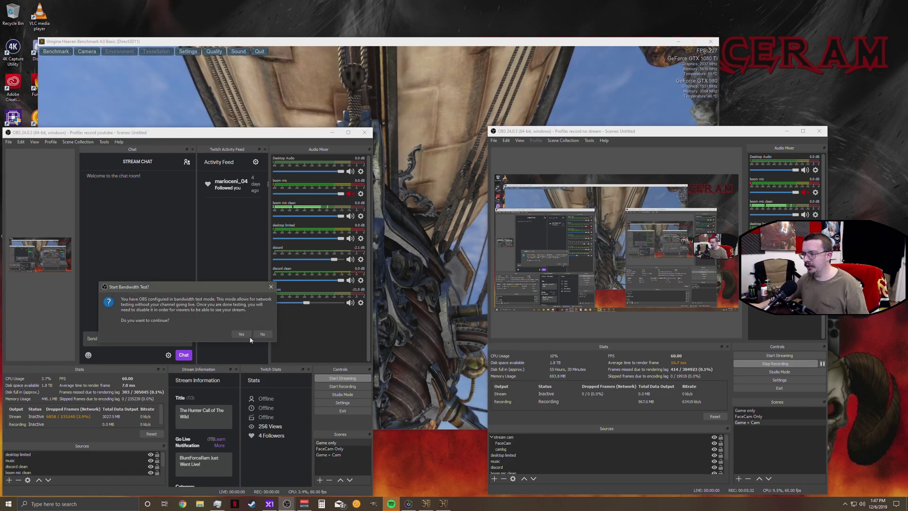
pyautogui.click(243, 333)
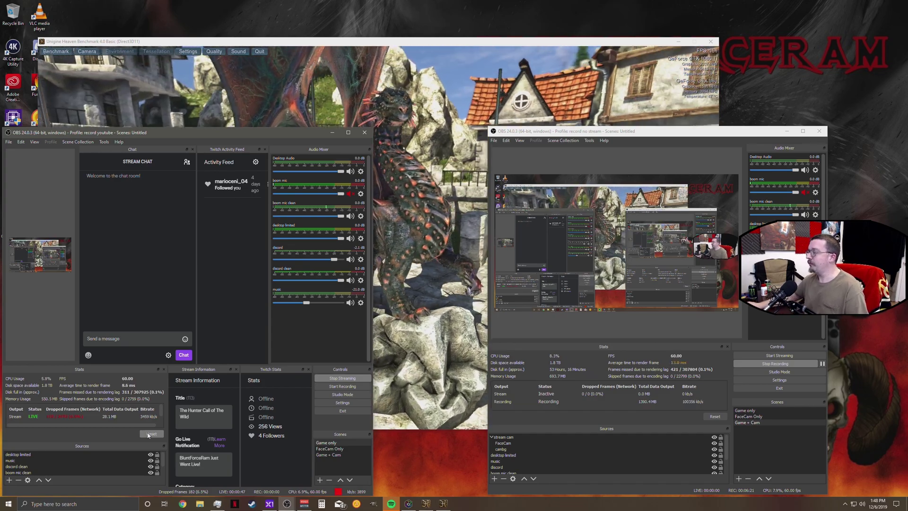
# Check the GPU usage graphs in Precision X1 while the benchmark, recording and test stream run together.
pyautogui.click(270, 504)
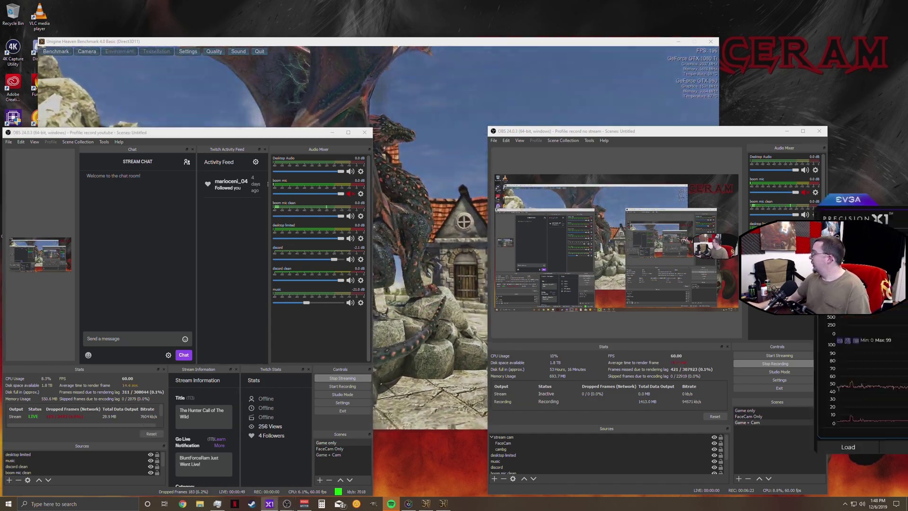
pyautogui.moveTo(699, 184); pyautogui.dragTo(907, 226)
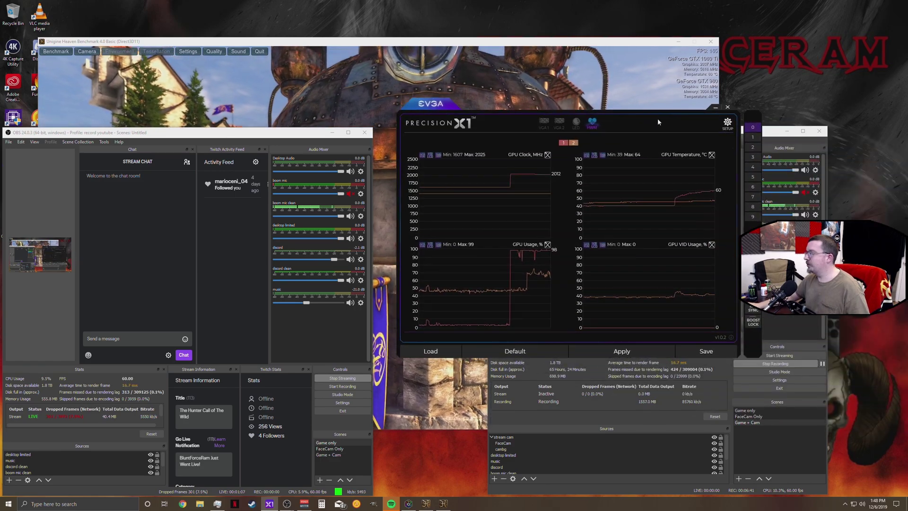
# Review the Precision X1 performance preference in Windows Graphics settings, and clear both windows from view.
pyautogui.click(60, 505)
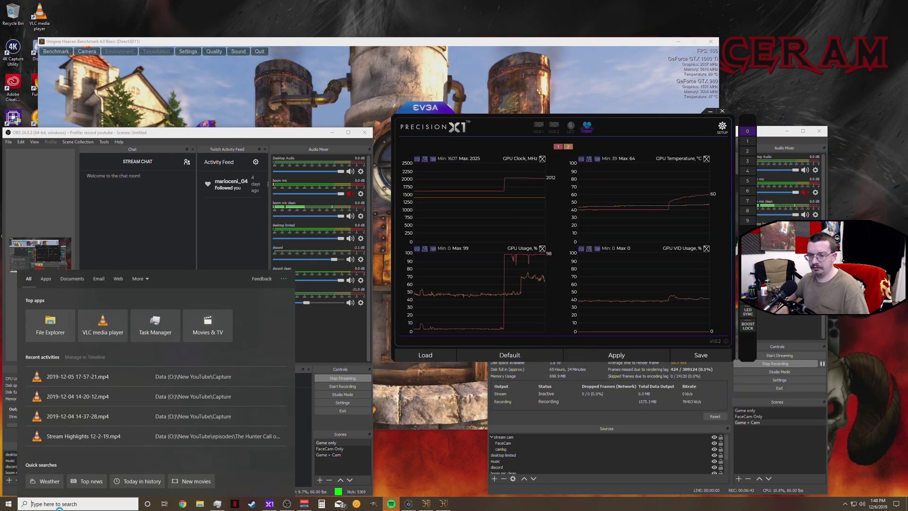
pyautogui.write('graph')
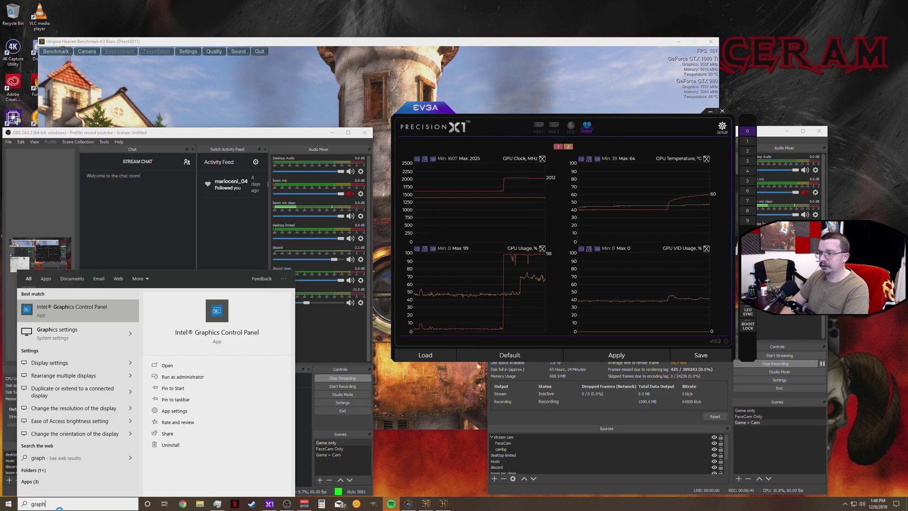
pyautogui.press('Down')
pyautogui.press('Return')
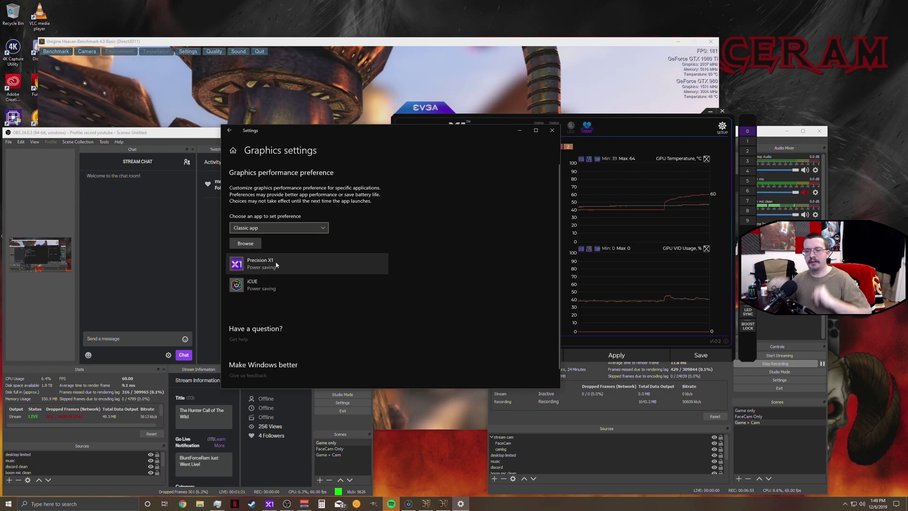
pyautogui.click(519, 131)
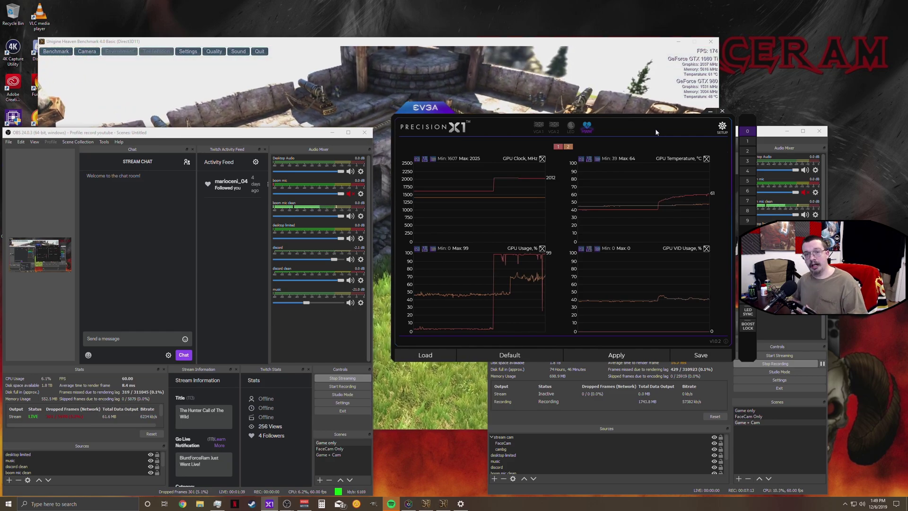
pyautogui.moveTo(654, 129); pyautogui.dragTo(907, 236)
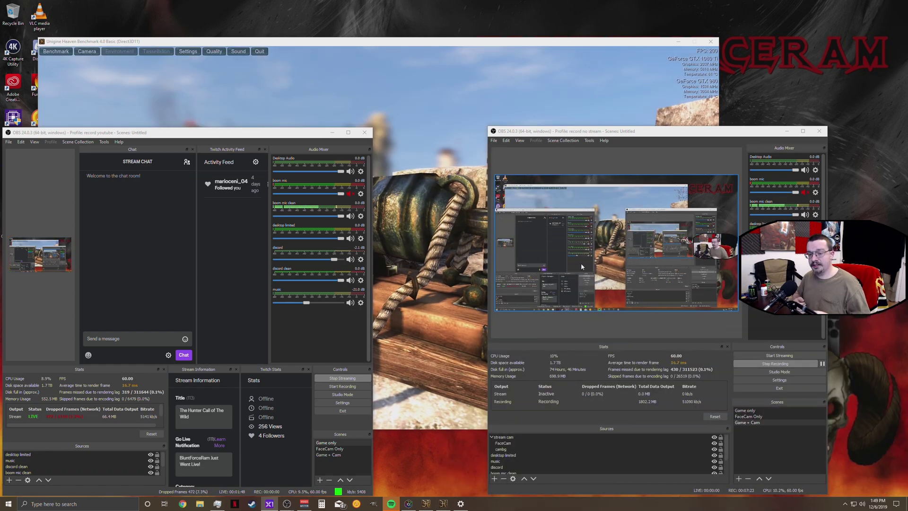
# Inspect the launch parameters at the end of the Target path in the OBS Studio shortcut's properties.
pyautogui.rightClick(286, 504)
pyautogui.rightClick(286, 466)
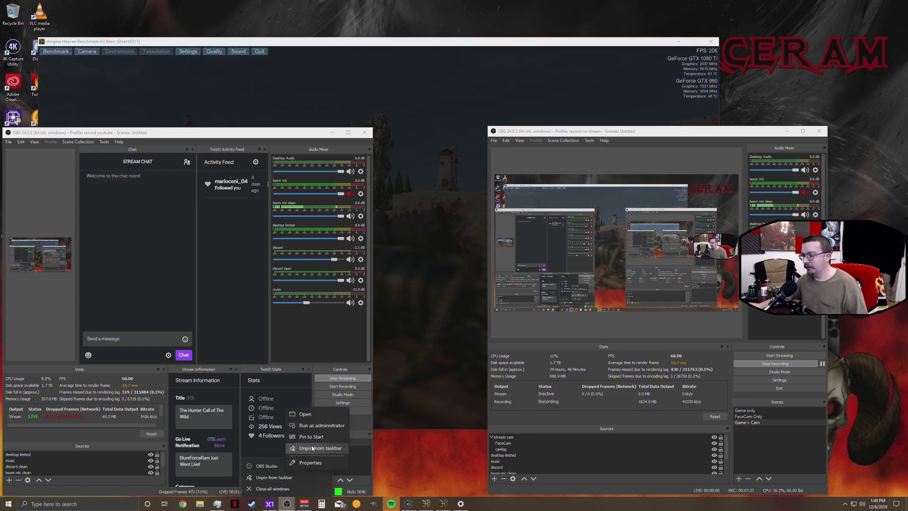
pyautogui.click(310, 462)
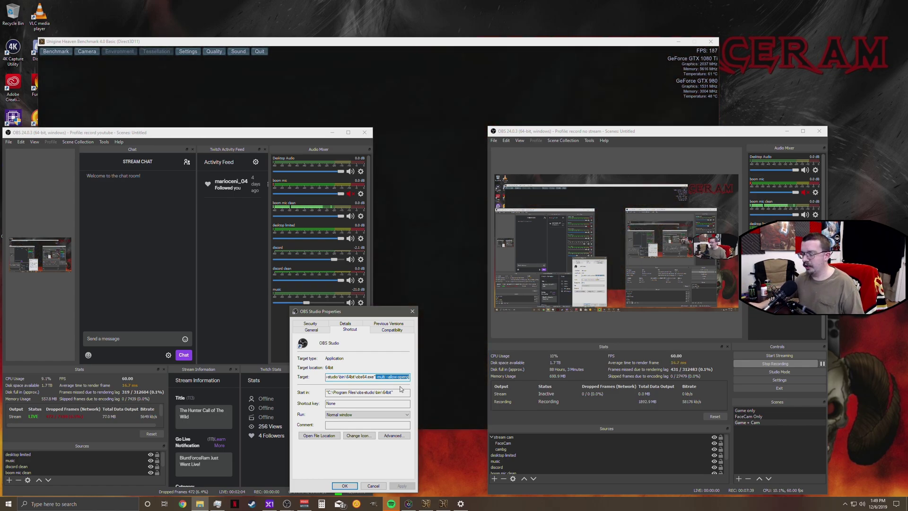
pyautogui.click(345, 485)
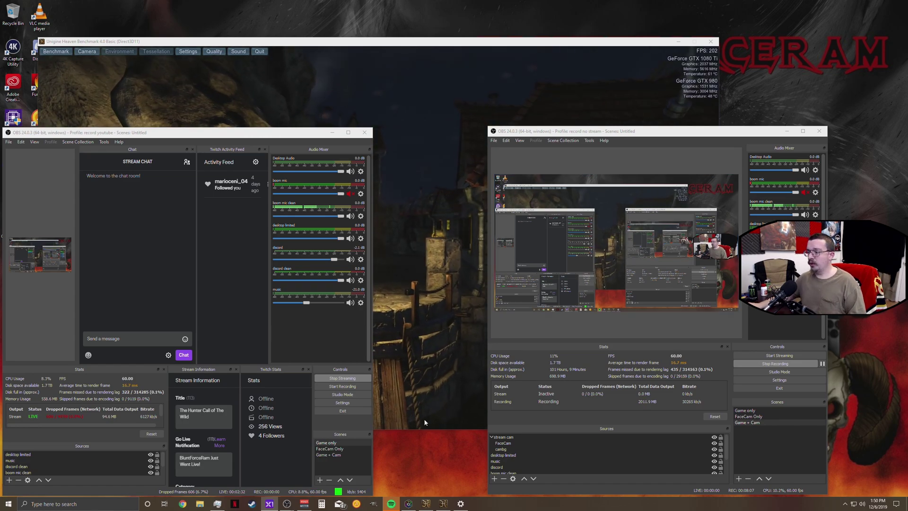
# Review the global 3D settings in NVIDIA Control Panel, including the OpenGL rendering GPU and power management mode, and close it.
pyautogui.rightClick(448, 442)
pyautogui.click(480, 408)
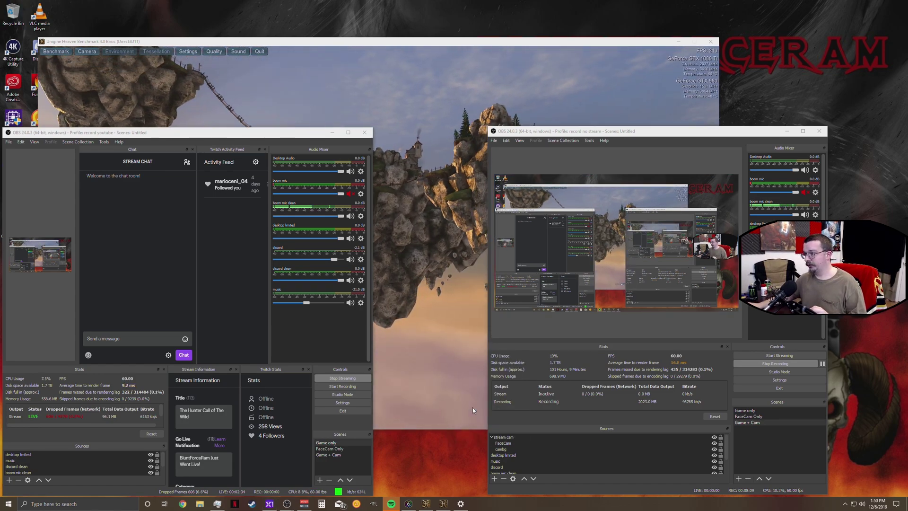
pyautogui.scroll(-5, 335, 296)
pyautogui.scroll(2, 294, 265)
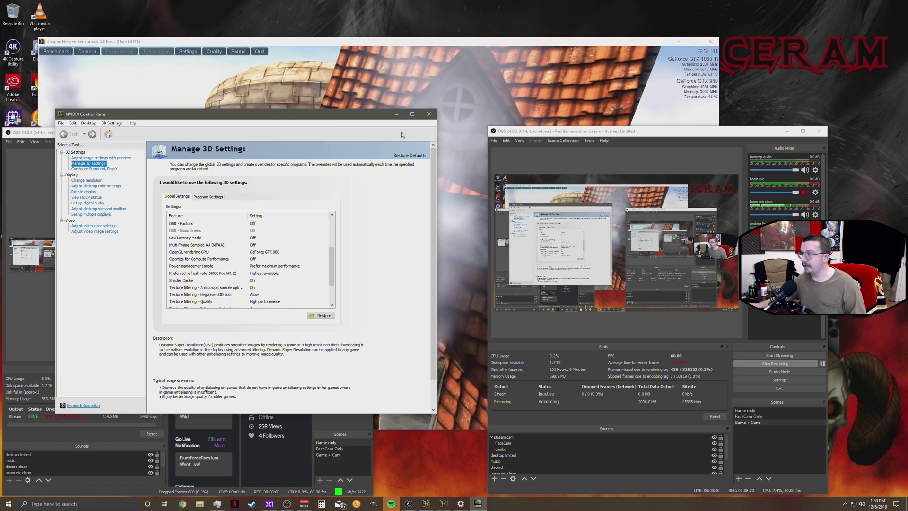
pyautogui.click(429, 115)
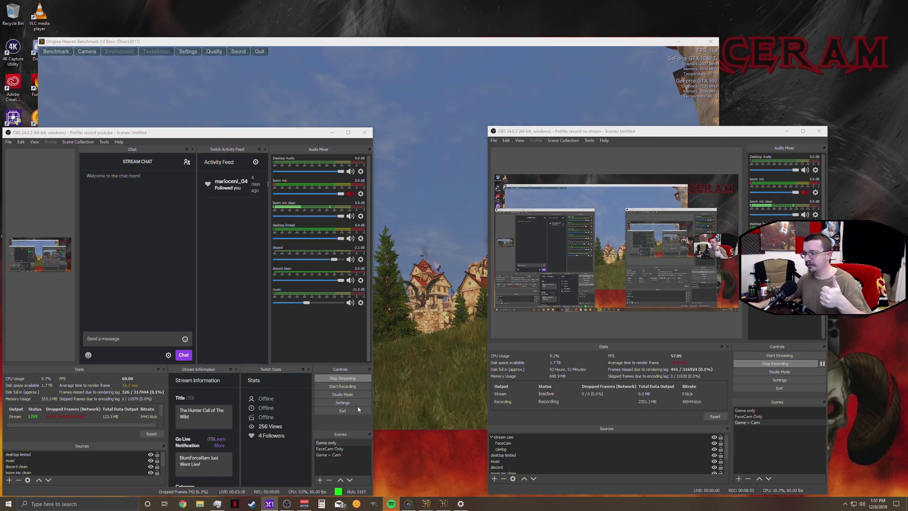
# Review the Advanced settings of the "record youtube" OBS instance, including process priority, and leave without changes.
pyautogui.click(354, 404)
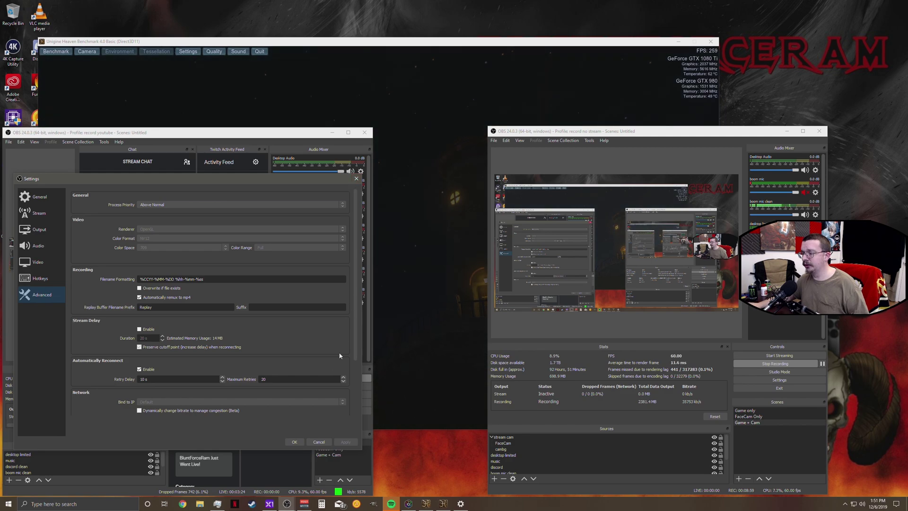
pyautogui.click(316, 443)
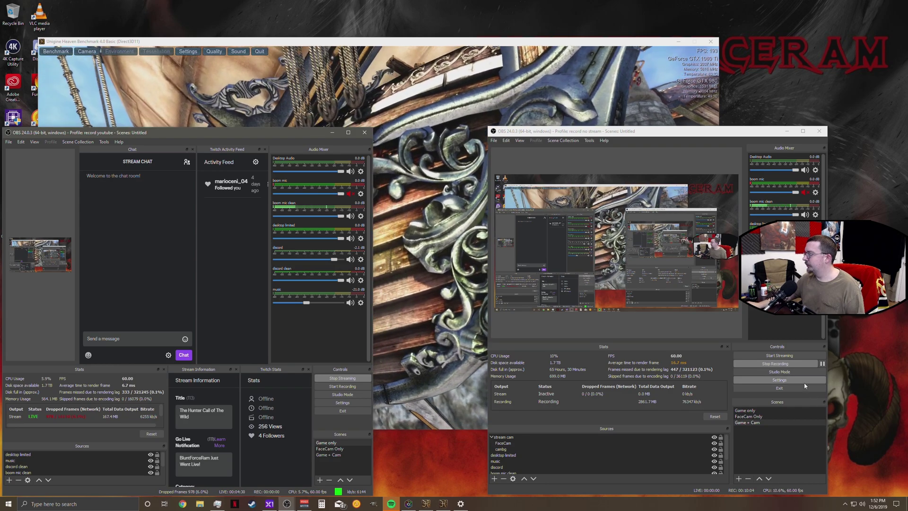
# Review the recording output settings of the "record no stream" OBS instance, including encoder bitrate and GPU number, and leave without changes.
pyautogui.click(776, 381)
pyautogui.click(507, 228)
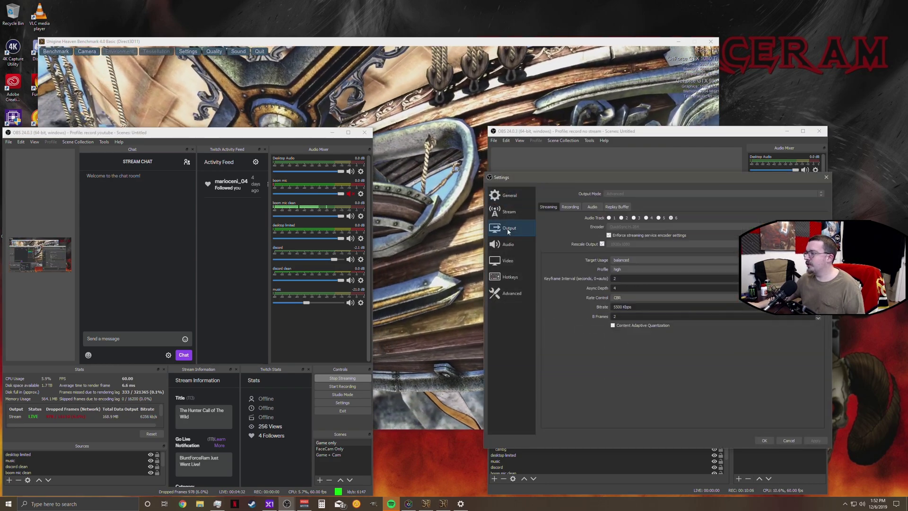
pyautogui.click(569, 208)
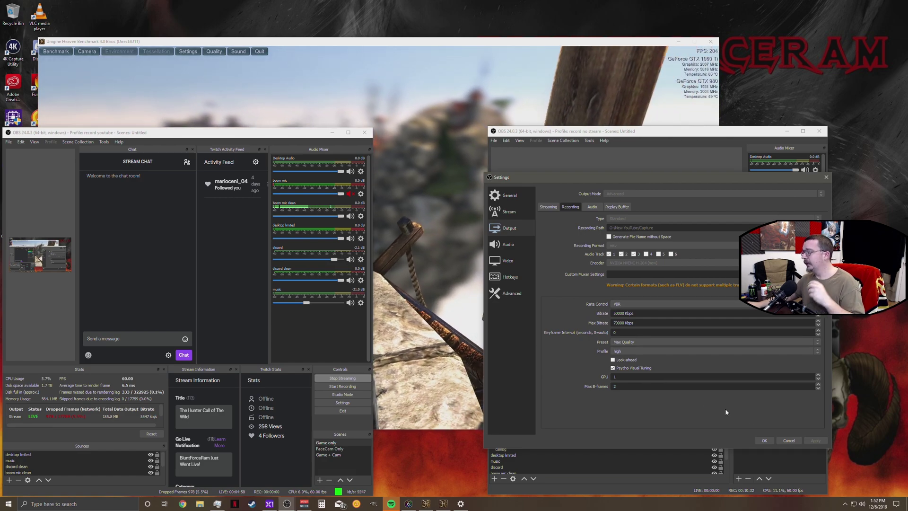
pyautogui.click(790, 440)
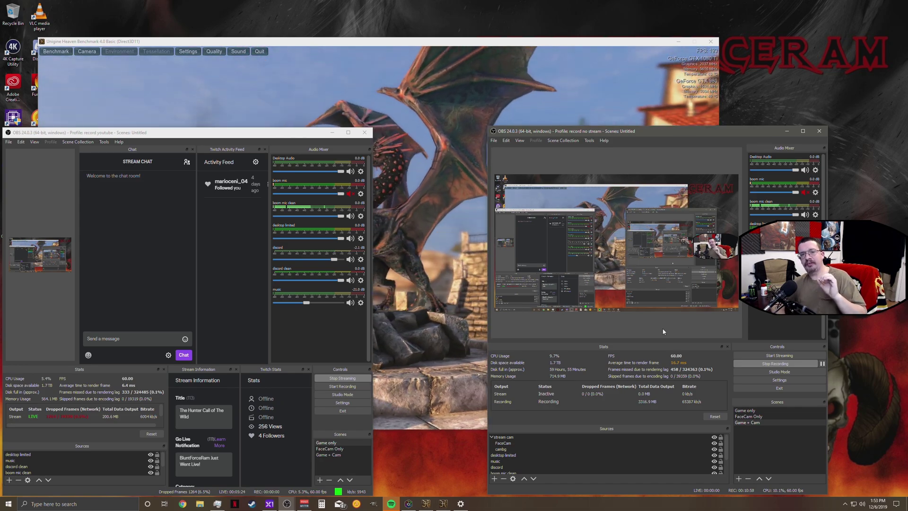
# Open the Windows Graphics settings and review the GPU preference options for Precision X1, keeping Power saving.
pyautogui.click(97, 503)
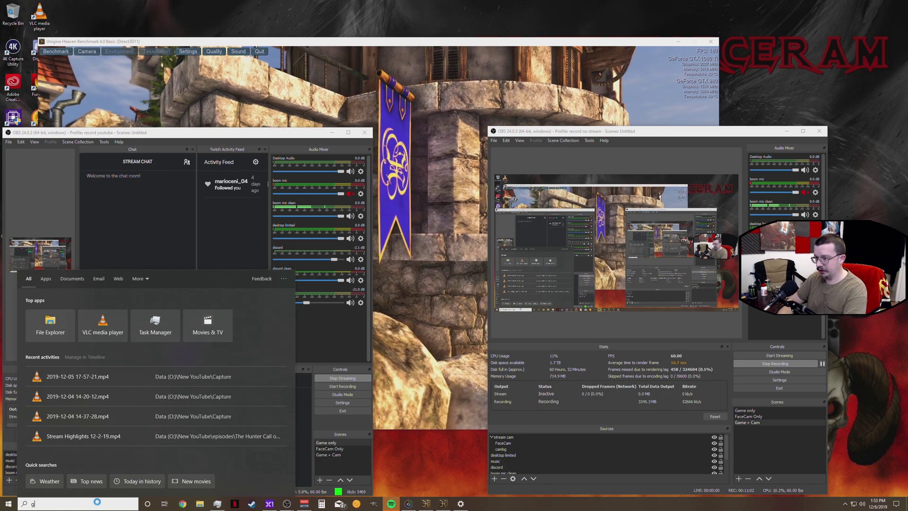
pyautogui.write('gra')
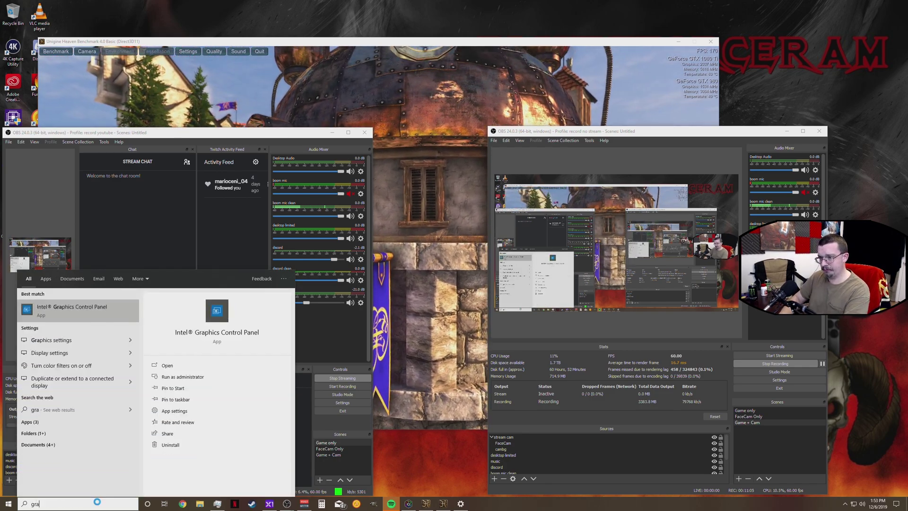
pyautogui.press('Return')
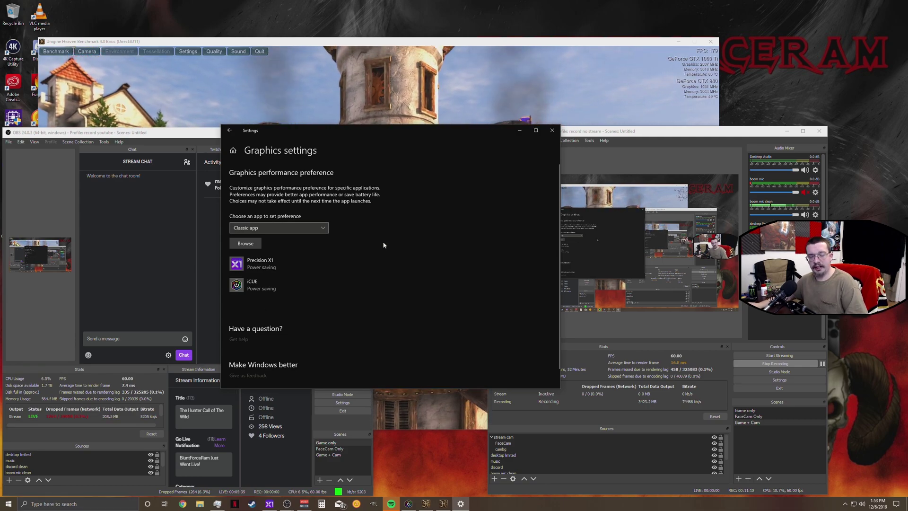
pyautogui.click(262, 263)
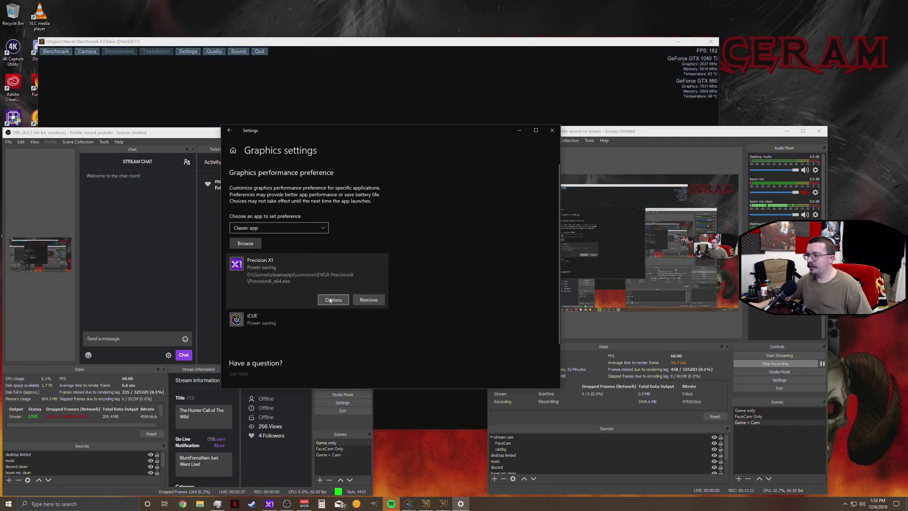
pyautogui.click(331, 298)
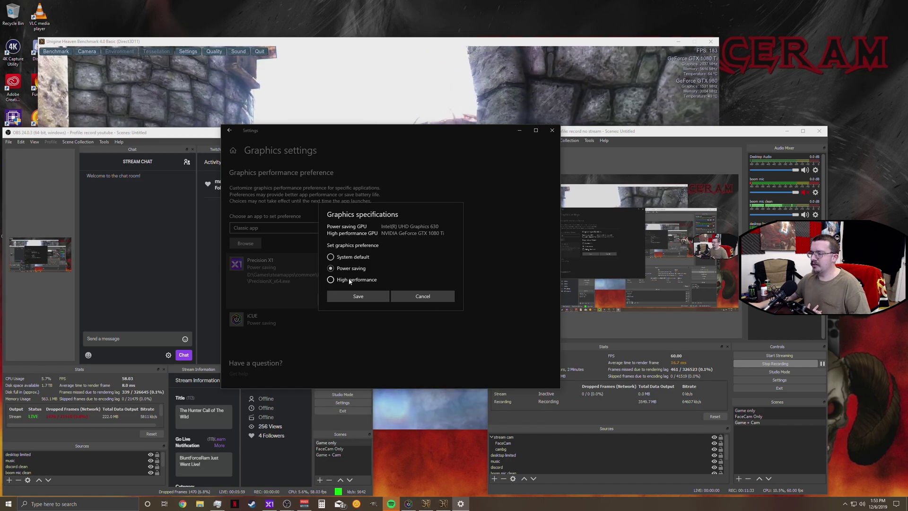
pyautogui.click(350, 281)
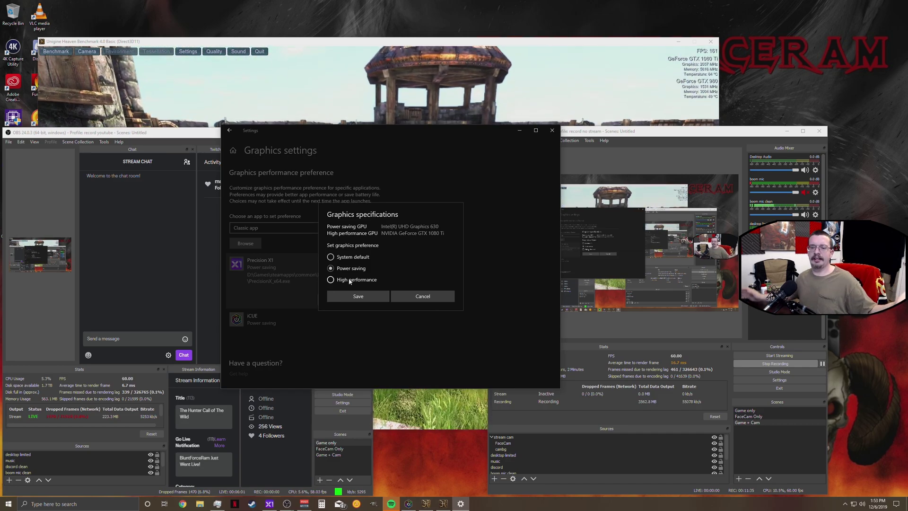
pyautogui.click(358, 296)
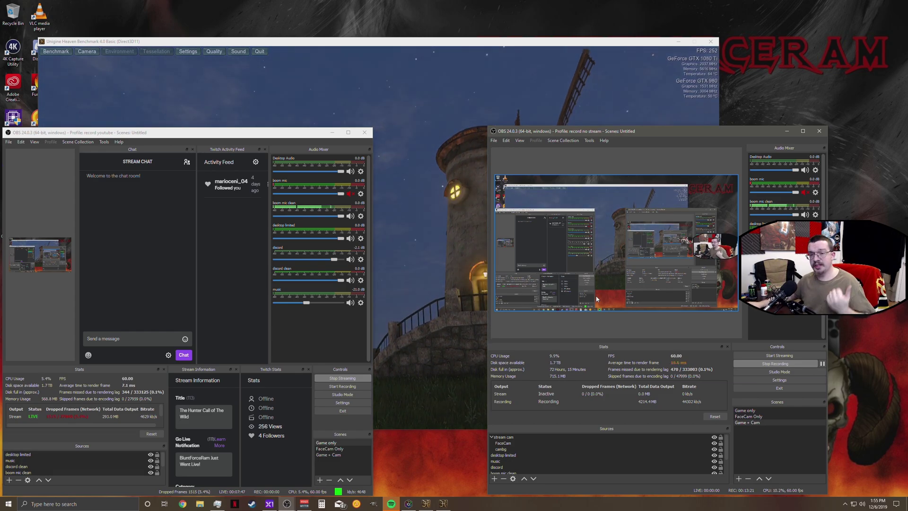
# Review the "record no stream" OBS instance's recording output settings again, moving the settings window clear of the preview and stats.
pyautogui.click(780, 380)
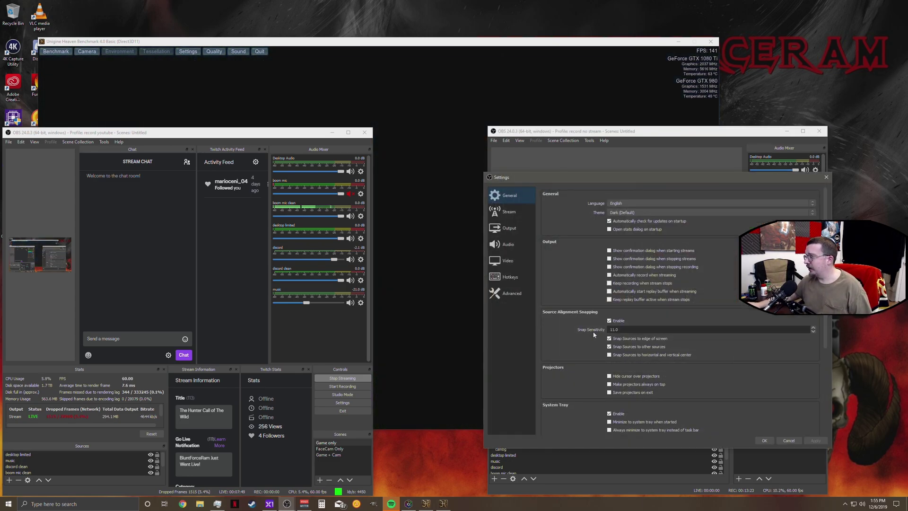
pyautogui.click(510, 228)
pyautogui.click(577, 208)
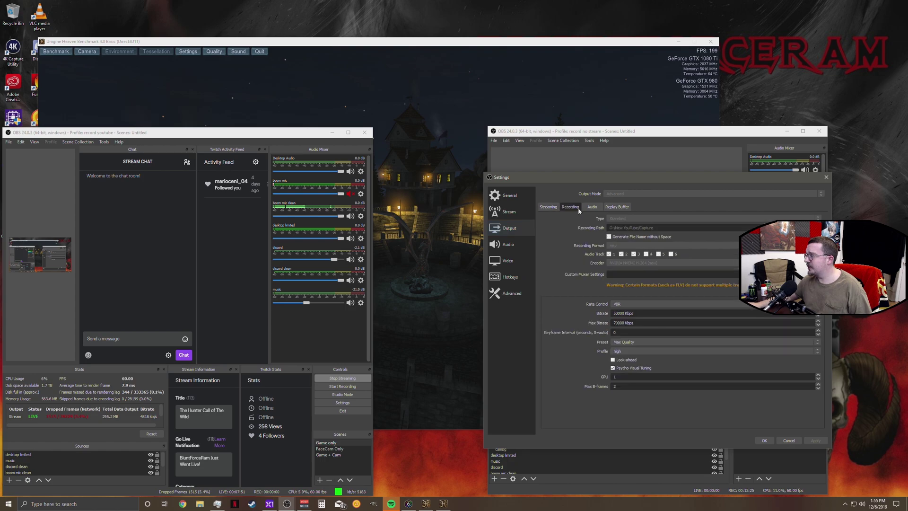
pyautogui.moveTo(653, 184); pyautogui.dragTo(325, 142)
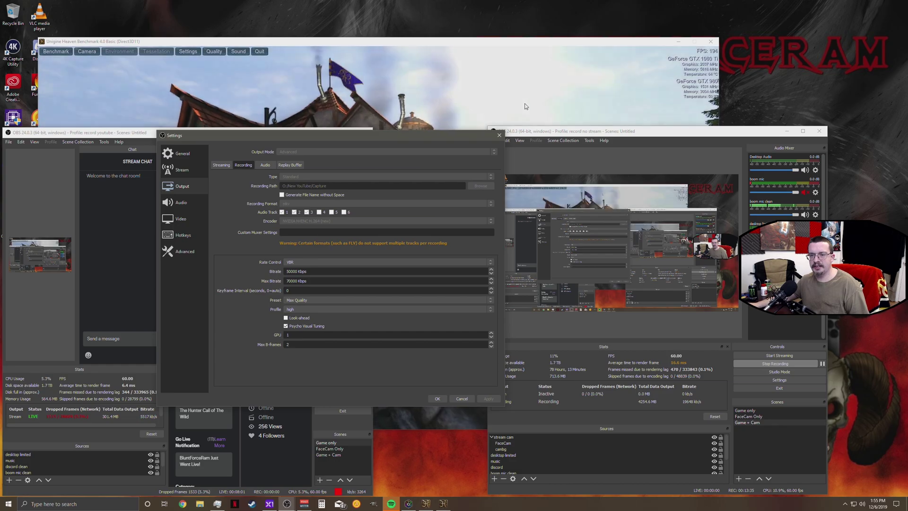
# Bring the Heaven benchmark and the OBS windows to the front in turn, and move the "record no stream" window to a new spot.
pyautogui.hotkey('alt', 'Tab')
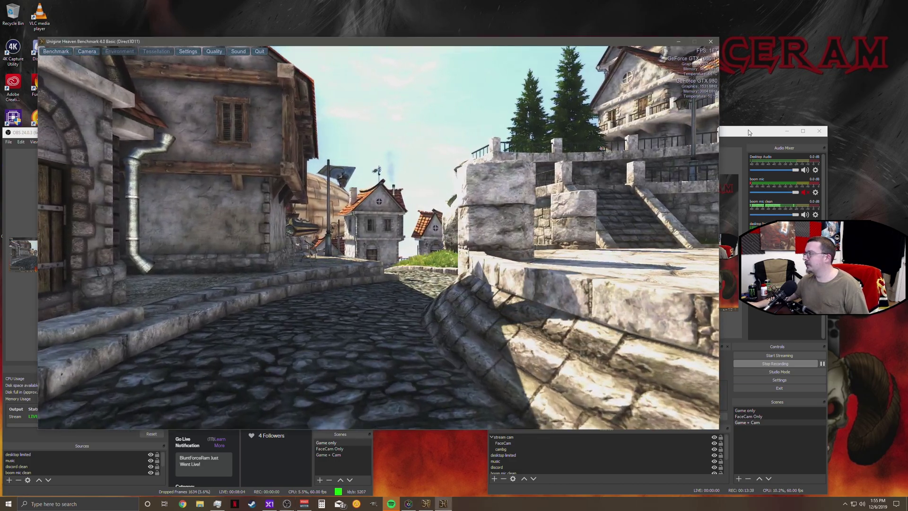
pyautogui.click(756, 132)
pyautogui.press('Escape')
pyautogui.moveTo(637, 134); pyautogui.dragTo(596, 214)
pyautogui.hotkey('alt', 'Tab')
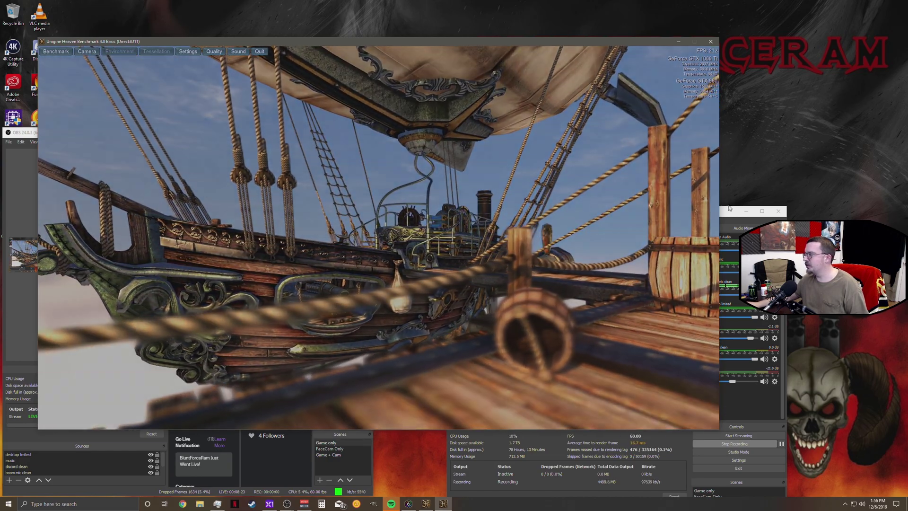
pyautogui.moveTo(726, 206); pyautogui.dragTo(726, 109)
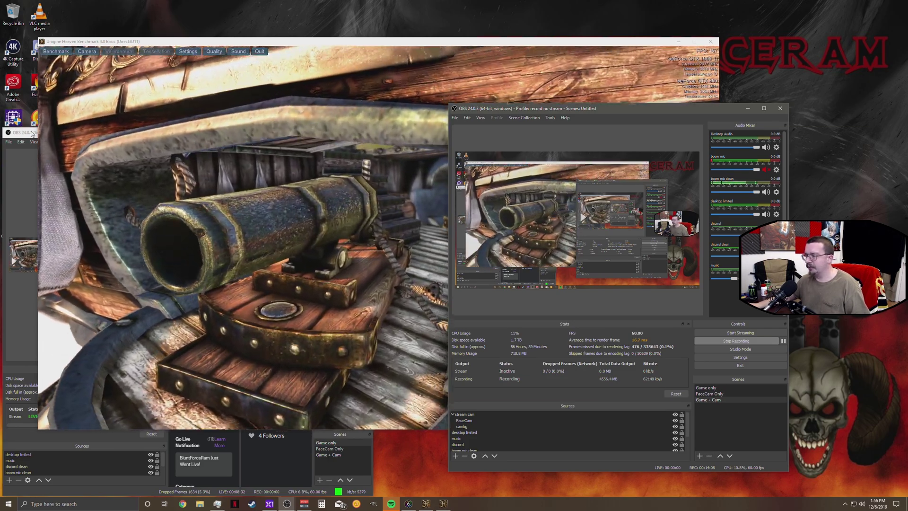
pyautogui.hotkey('alt', 'Tab')
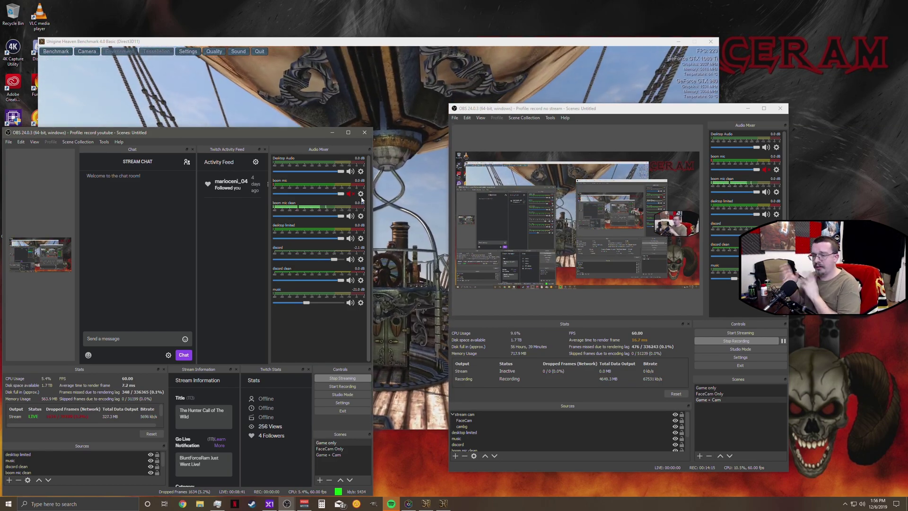
# Recheck the OBS recording encoder settings and inspect the GPU usage graphs in Precision X1, leaving both without changes.
pyautogui.click(343, 402)
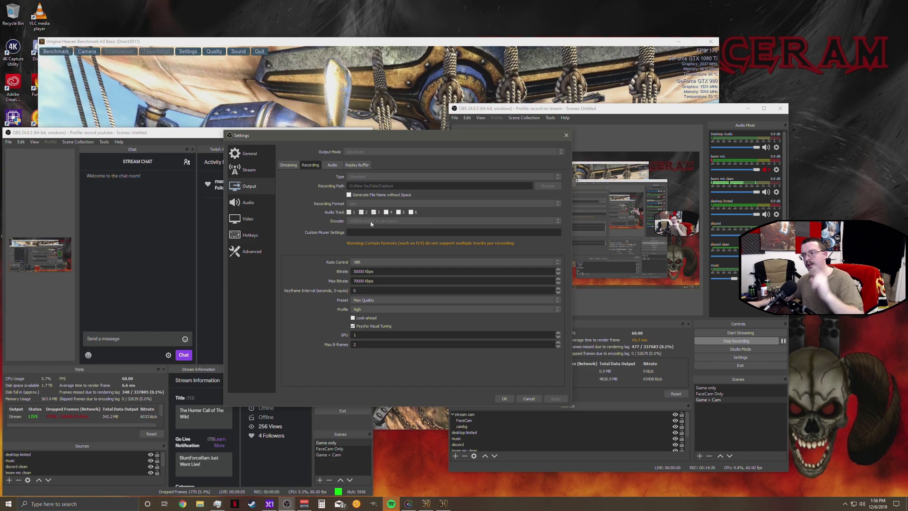
pyautogui.click(504, 398)
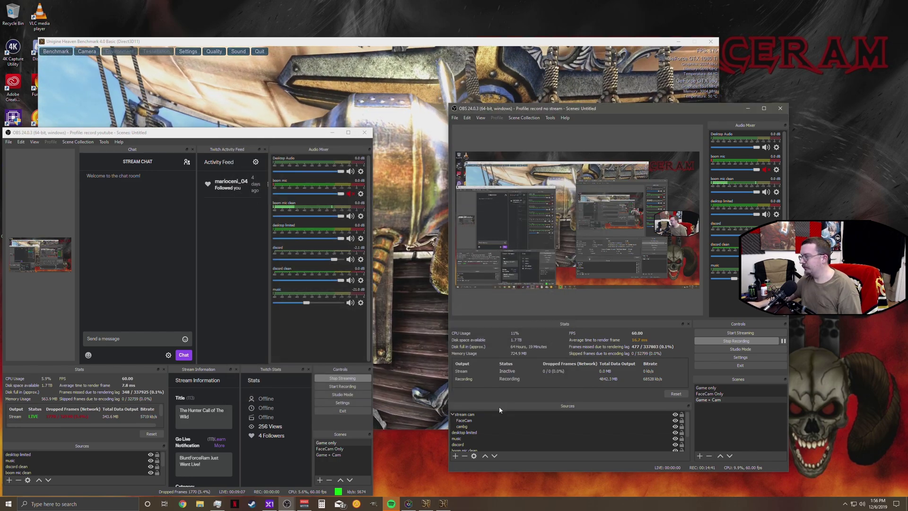
pyautogui.moveTo(907, 204); pyautogui.dragTo(473, 185)
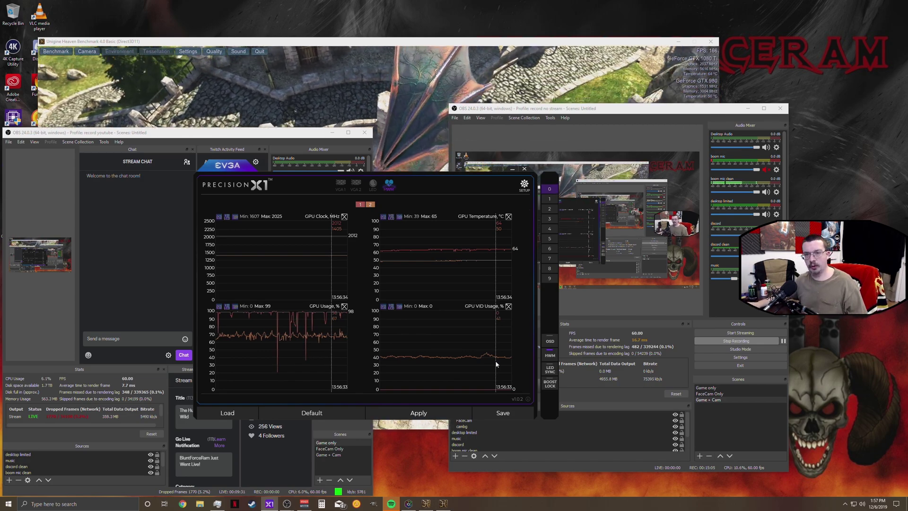
pyautogui.click(512, 169)
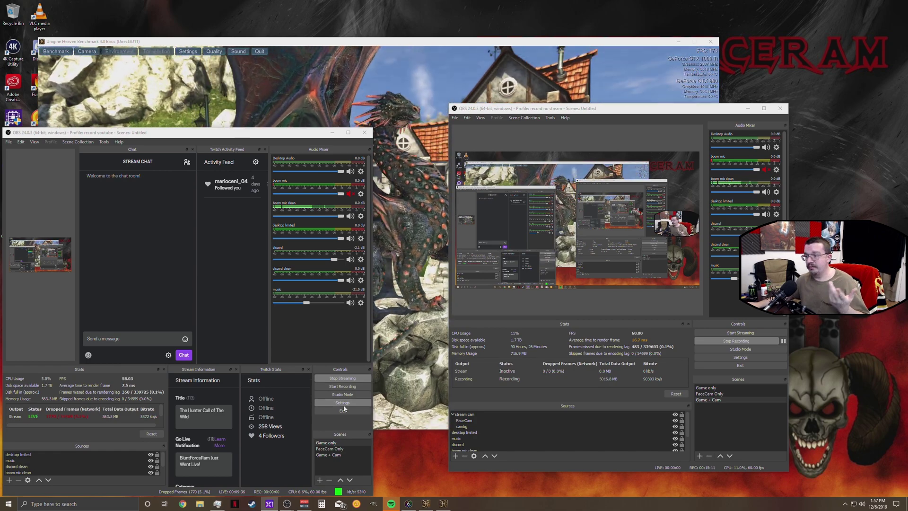
# Review the streaming output settings of the "record youtube" OBS instance, including encoder, rate control and bitrate.
pyautogui.click(343, 402)
pyautogui.moveTo(169, 180); pyautogui.dragTo(211, 157)
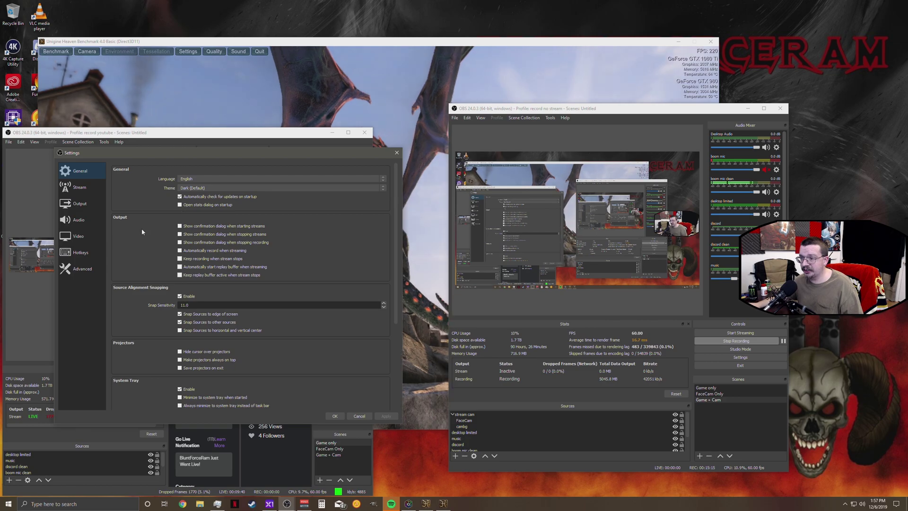
pyautogui.click(76, 202)
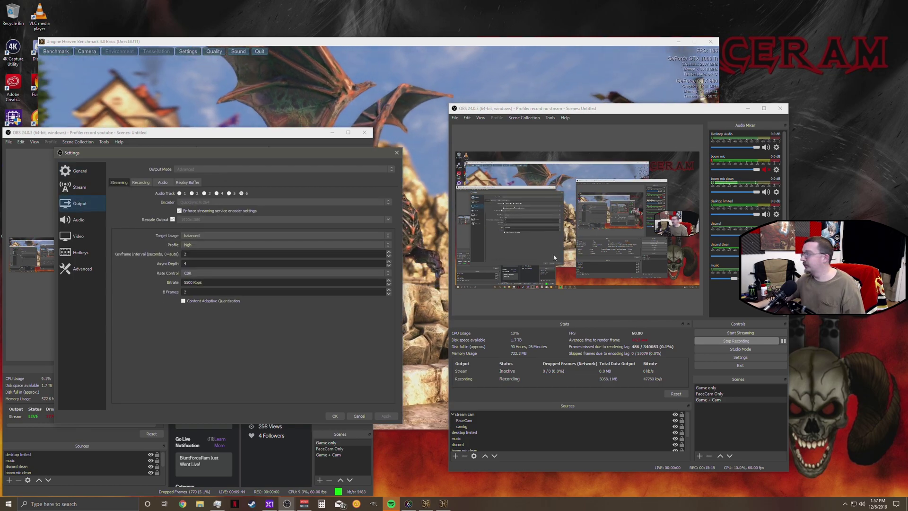
# Inspect the Intel UHD Graphics 630 and CPU load in Task Manager, close the OBS settings, and check the Precision X1 graphs.
pyautogui.hotkey('ctrl', 'shift', 'Escape')
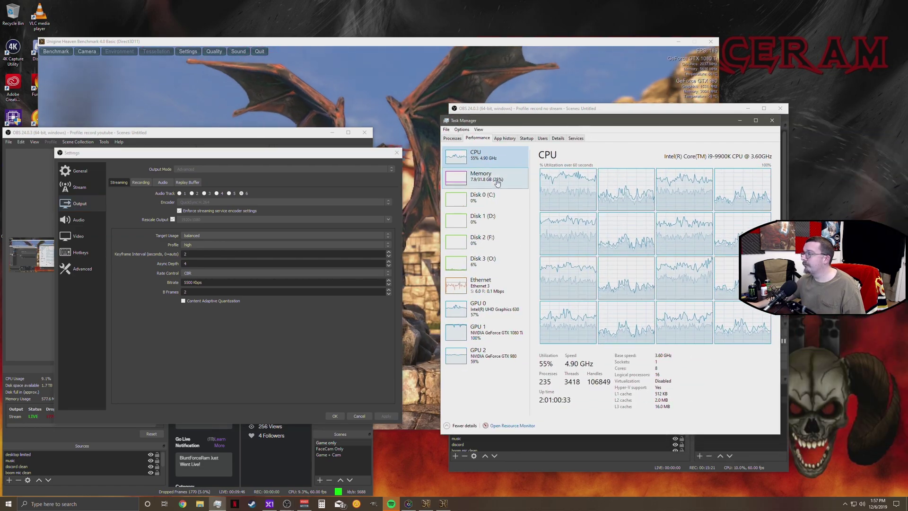
pyautogui.click(480, 308)
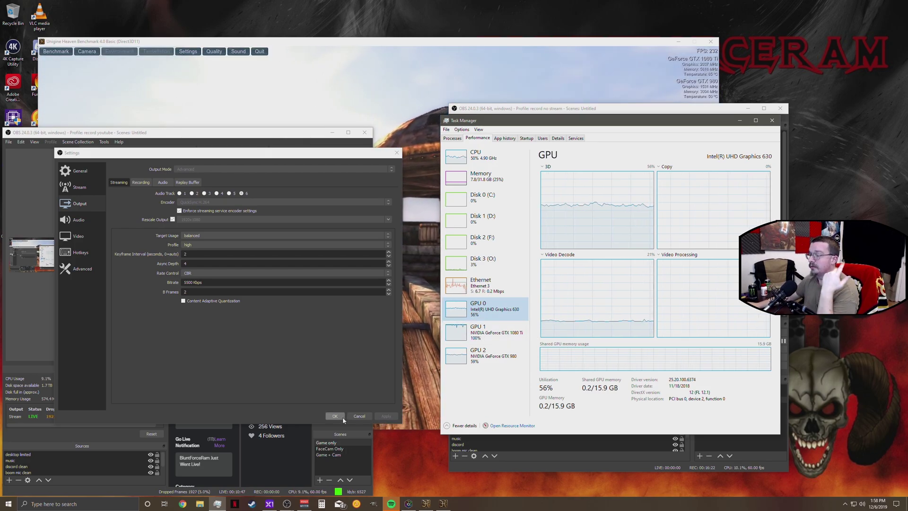
pyautogui.click(339, 415)
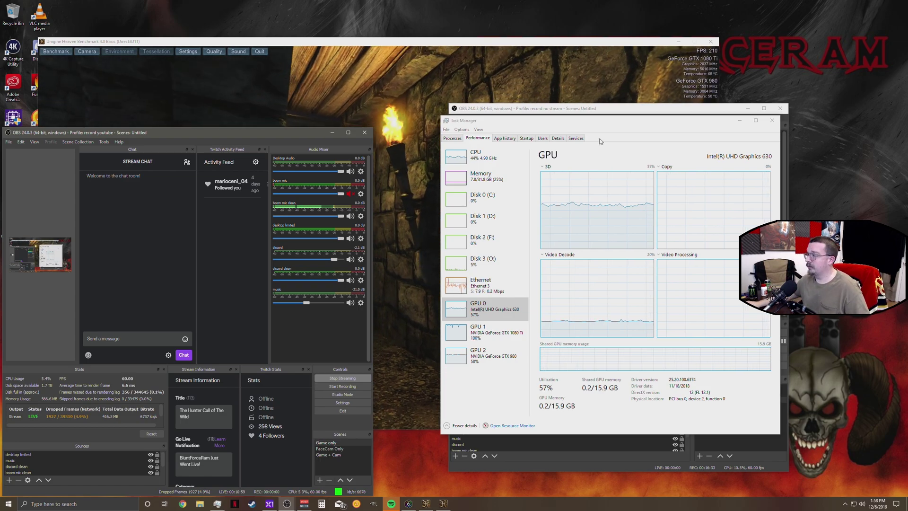
pyautogui.click(459, 162)
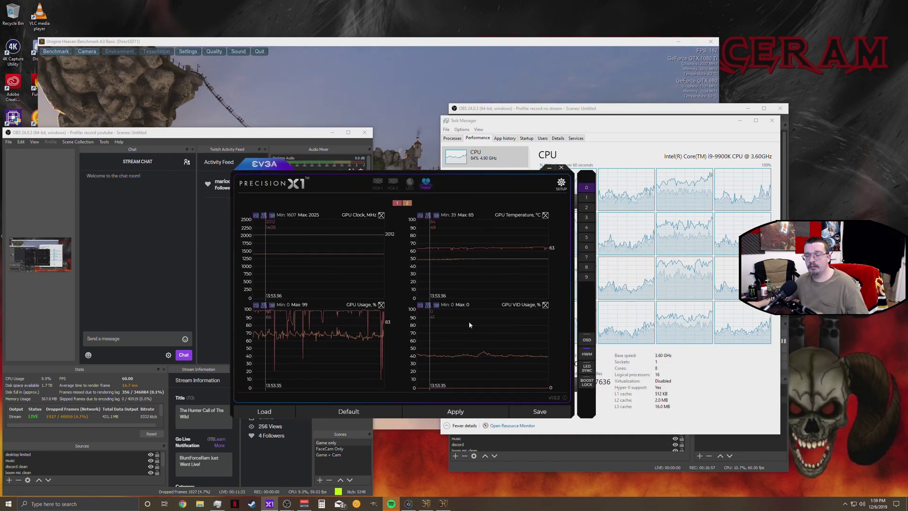
pyautogui.click(561, 168)
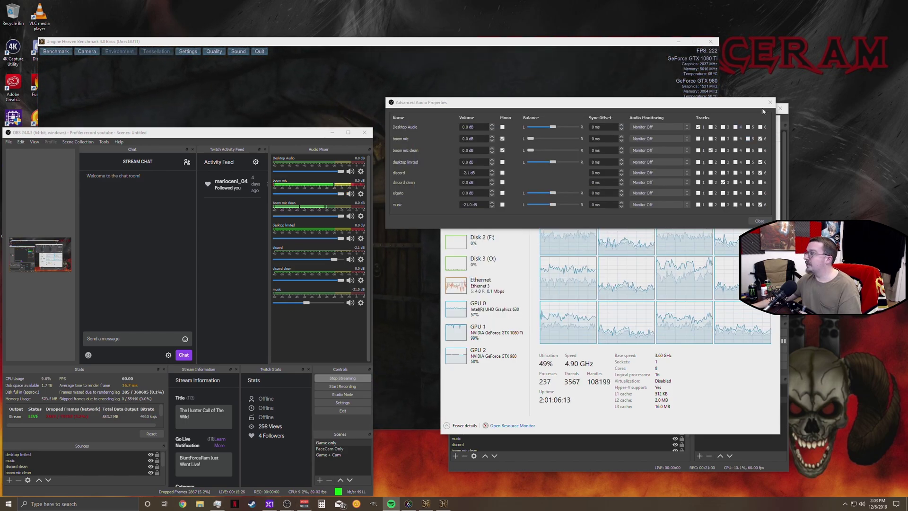
# Close the Advanced Audio Properties window, then close and reopen Task Manager, moving its window aside.
pyautogui.click(770, 102)
pyautogui.click(772, 120)
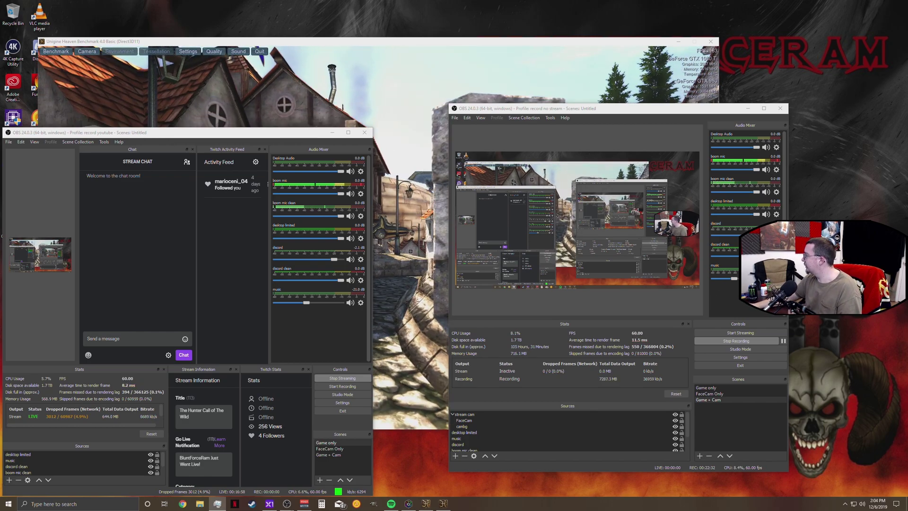
pyautogui.hotkey('ctrl', 'shift', 'Escape')
pyautogui.moveTo(741, 140); pyautogui.dragTo(597, 156)
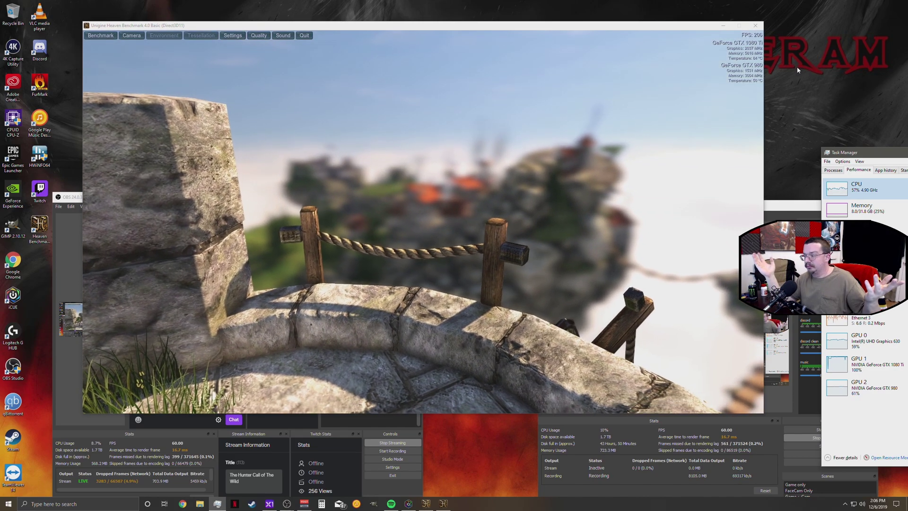
# Switch the "record no stream" scene to Game only, Game + Cam, FaceCam Only and back to Game + Cam.
pyautogui.click(799, 485)
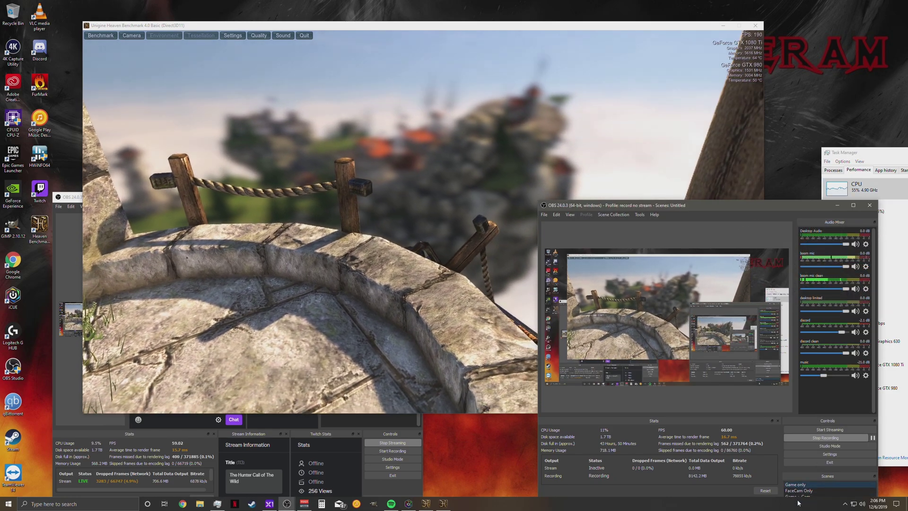
pyautogui.click(799, 497)
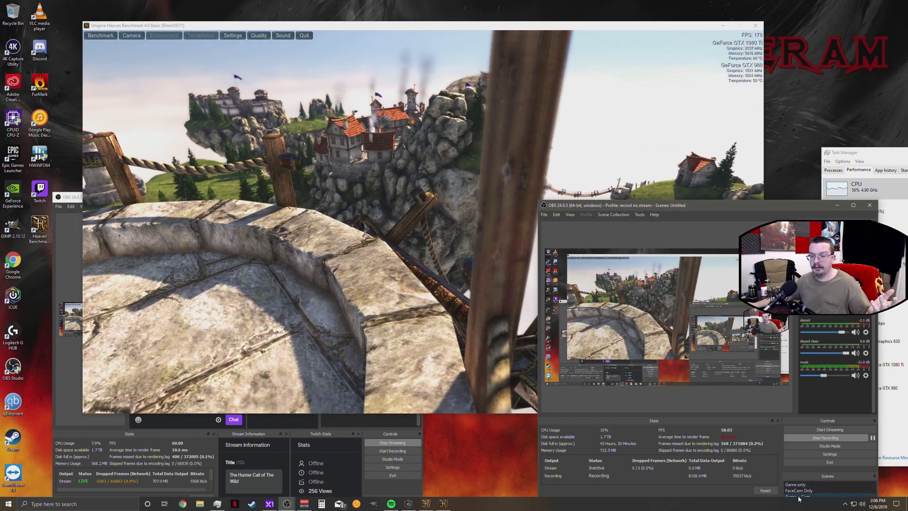
pyautogui.click(800, 491)
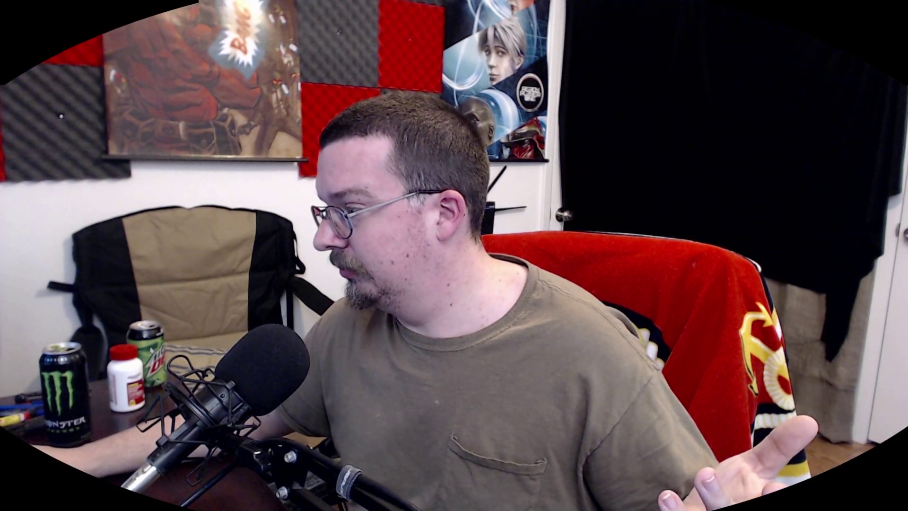
pyautogui.click(800, 496)
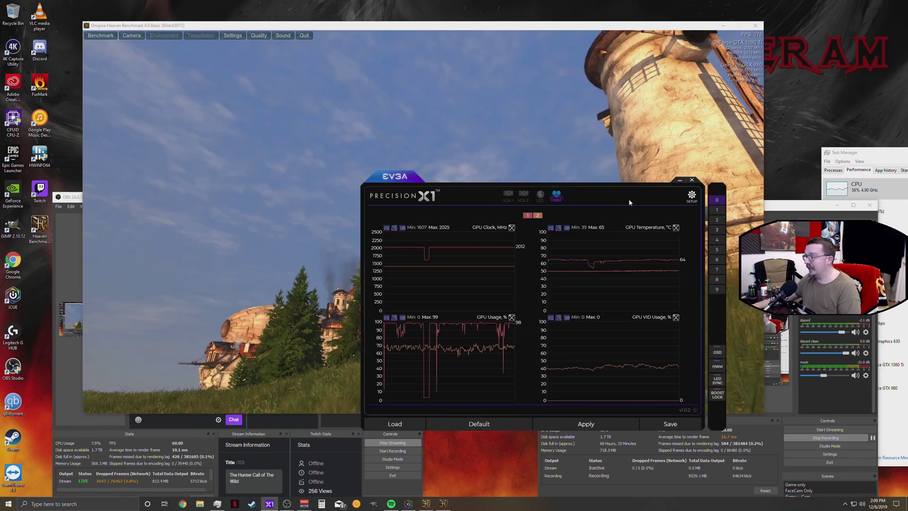
# Examine the GPU graphs in Precision X1 and the Intel UHD Graphics 630 load in Task Manager, moving each window aside when done.
pyautogui.moveTo(628, 199); pyautogui.dragTo(537, 156)
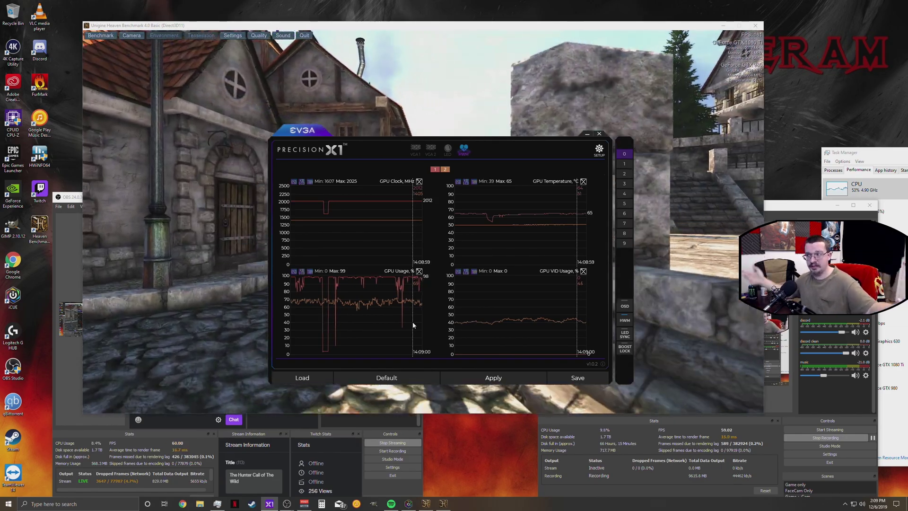
pyautogui.moveTo(345, 152); pyautogui.dragTo(904, 229)
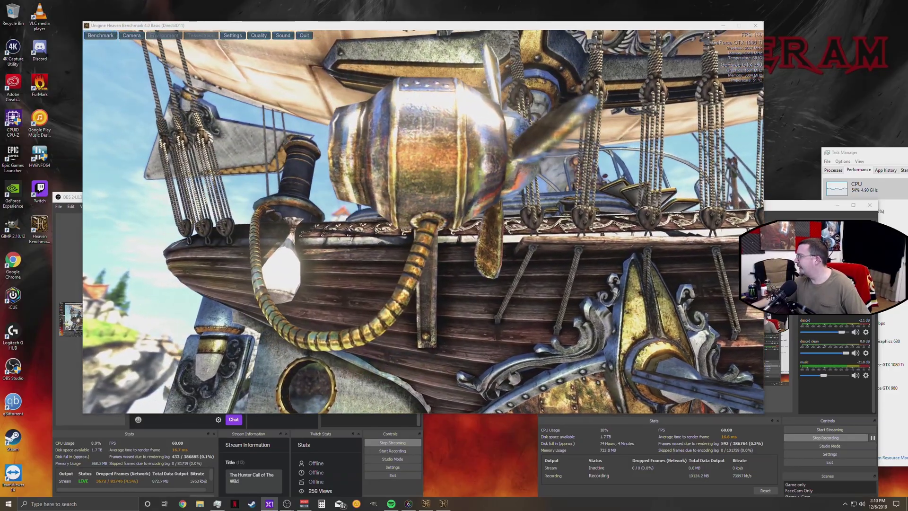
pyautogui.moveTo(860, 153); pyautogui.dragTo(473, 143)
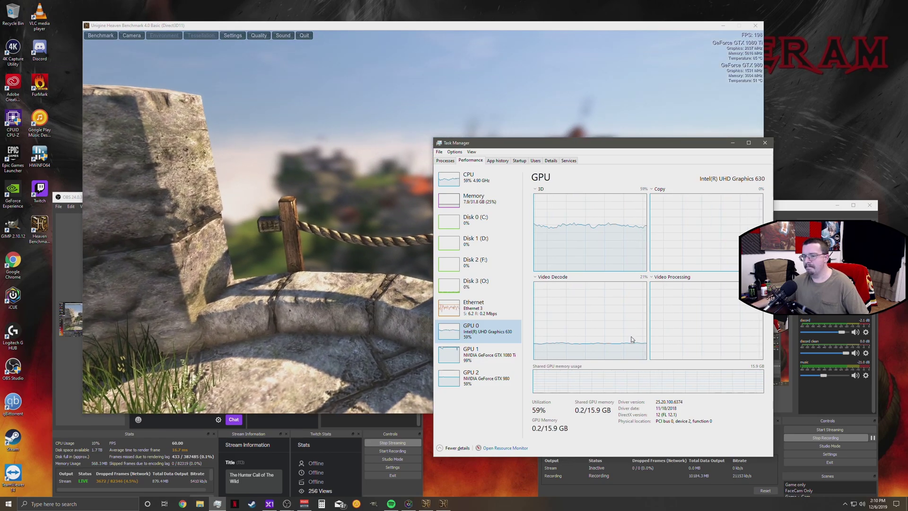
pyautogui.moveTo(635, 150); pyautogui.dragTo(862, 162)
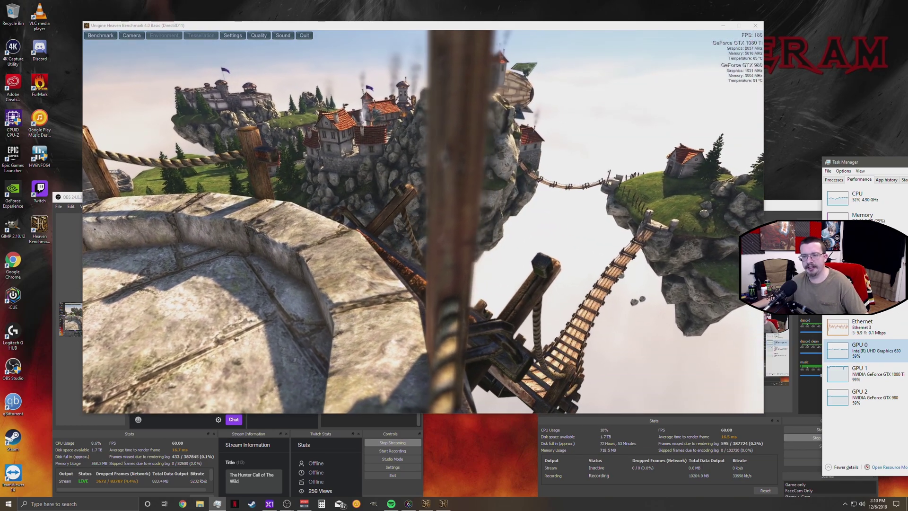